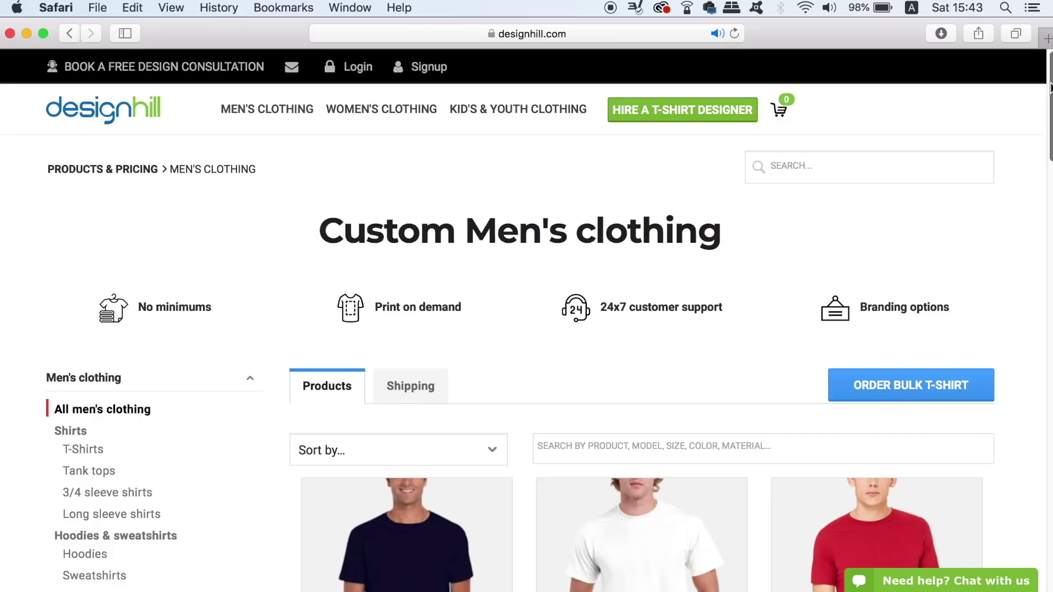
Step: Open the Gildan 2000 Ultra Cotton T-shirt designer in Ash grey and collapse the colour choices
left_click_drag(1044, 83, 1045, 304)
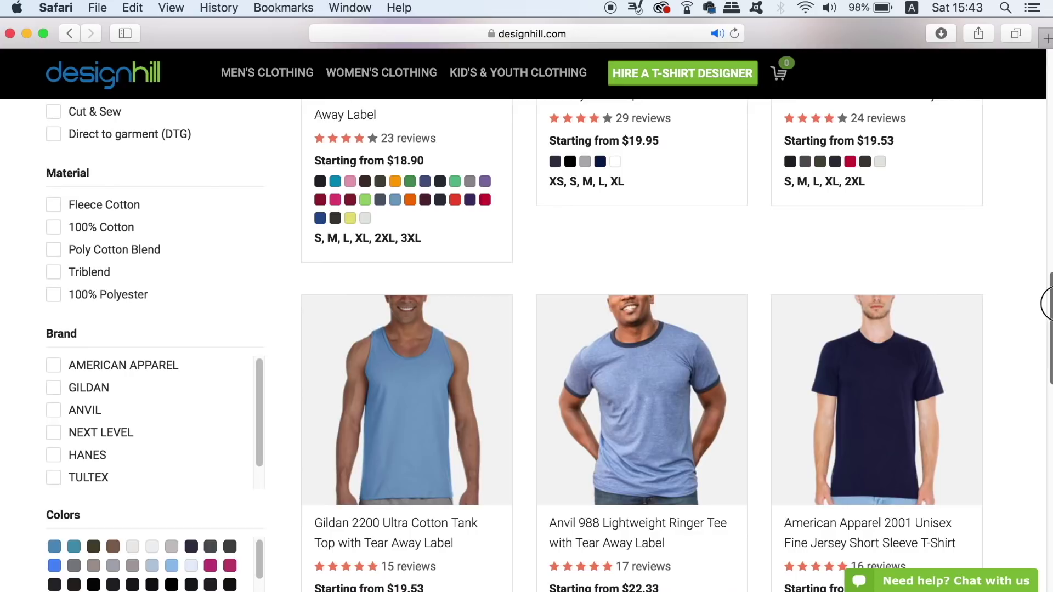
left_click_drag(1045, 304, 1021, 142)
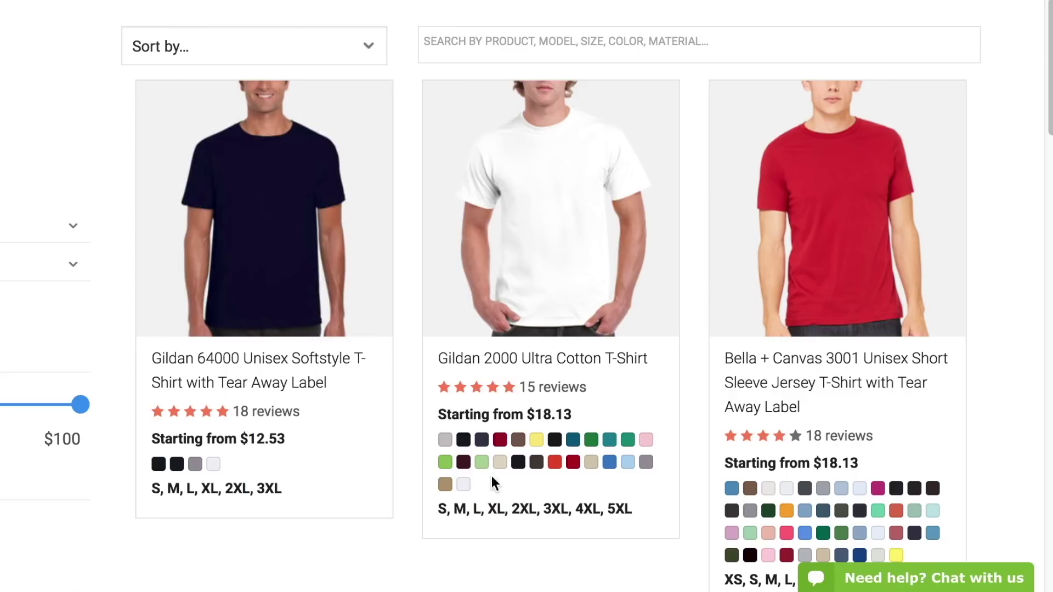
left_click(444, 440)
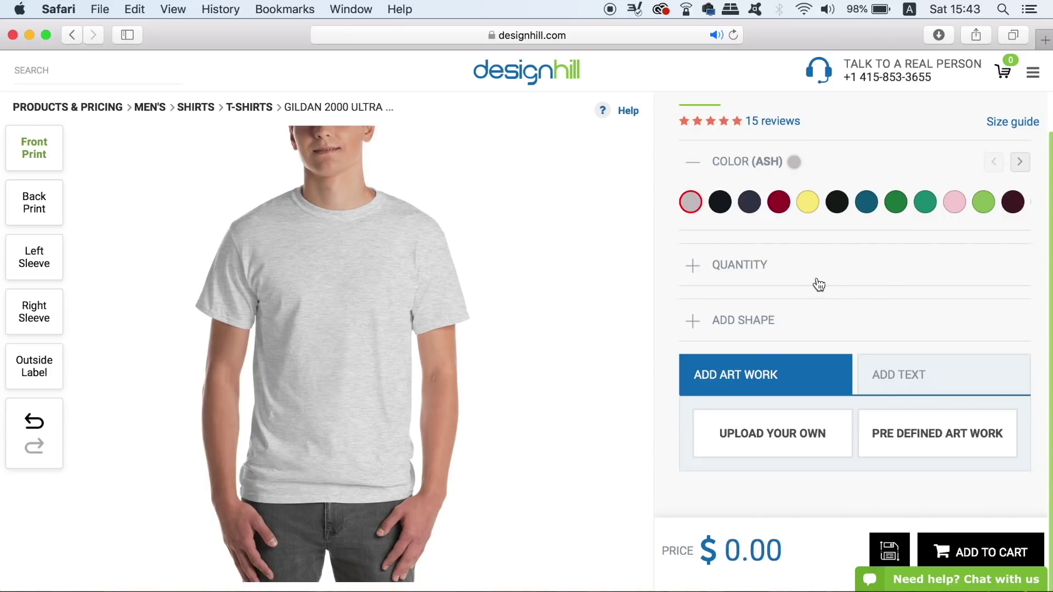
left_click(741, 376)
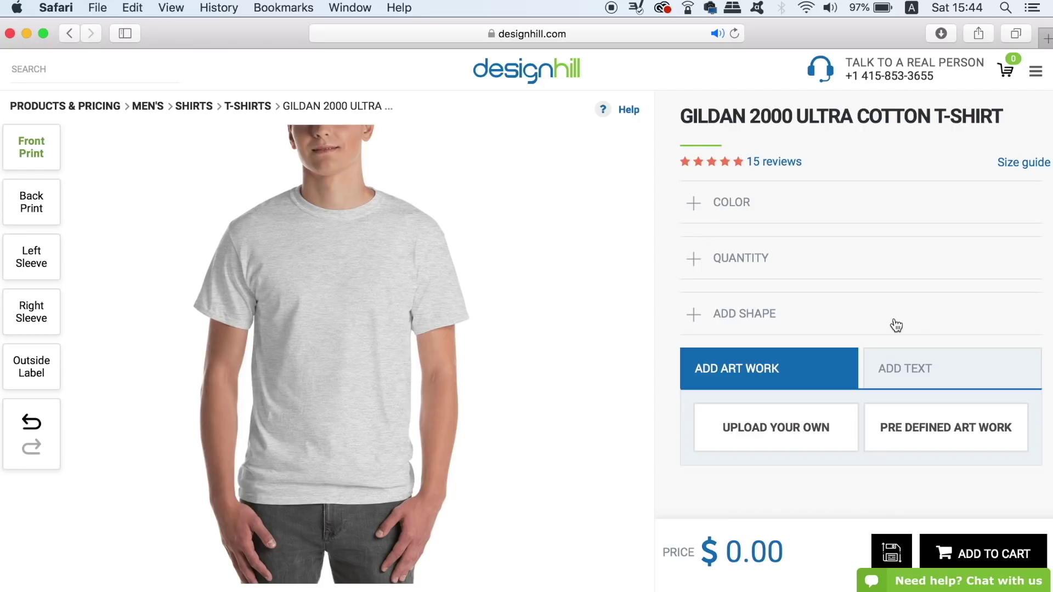
Step: Add the rooster from the Food & Drink pre-defined artwork collection to the shirt front
left_click(949, 433)
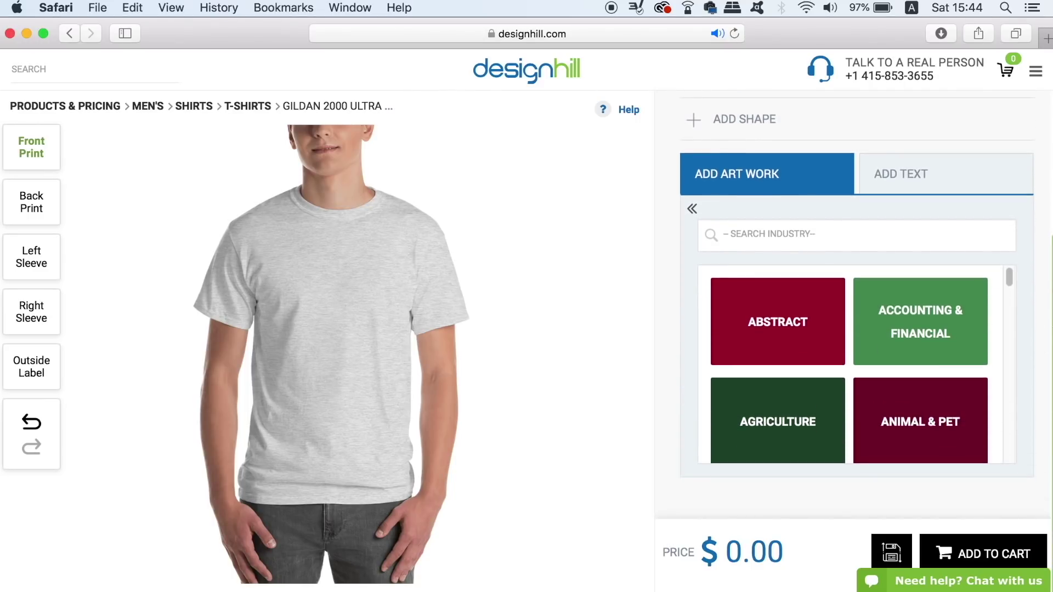
left_click_drag(1011, 278, 1012, 371)
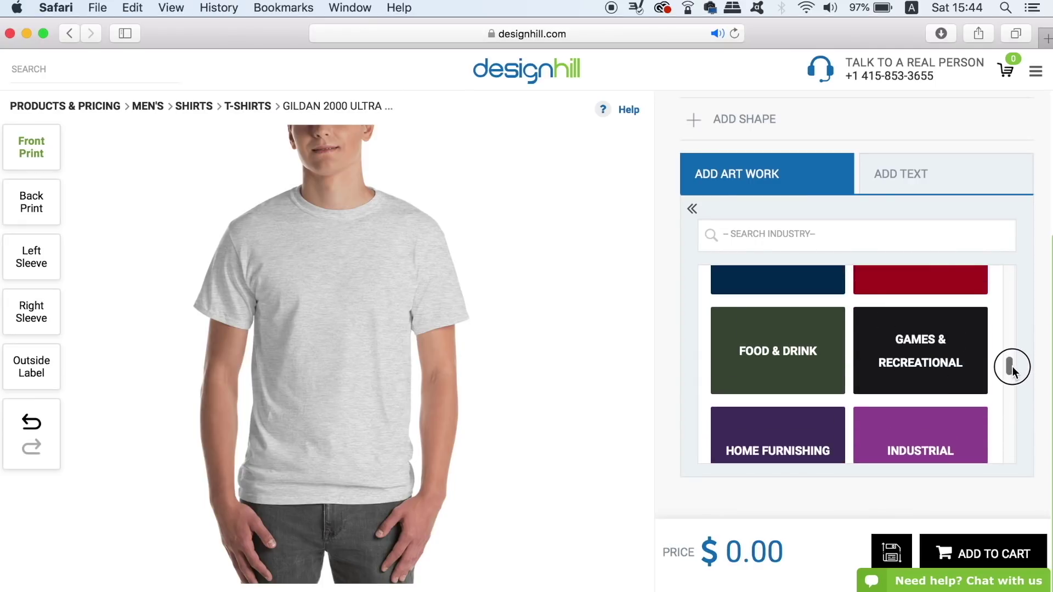
left_click(795, 375)
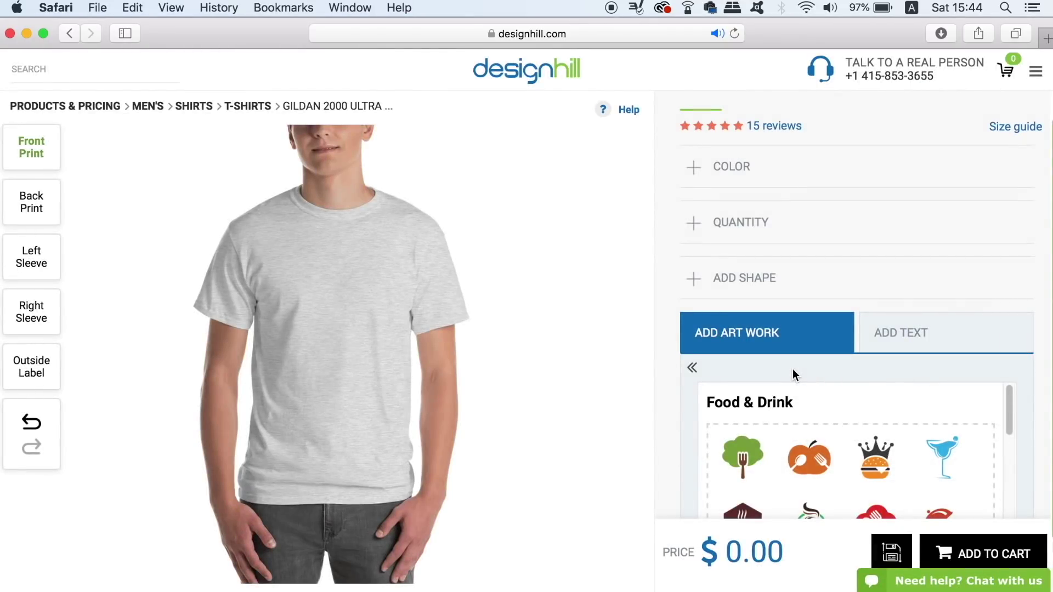
scroll(1011, 436, "down", 3)
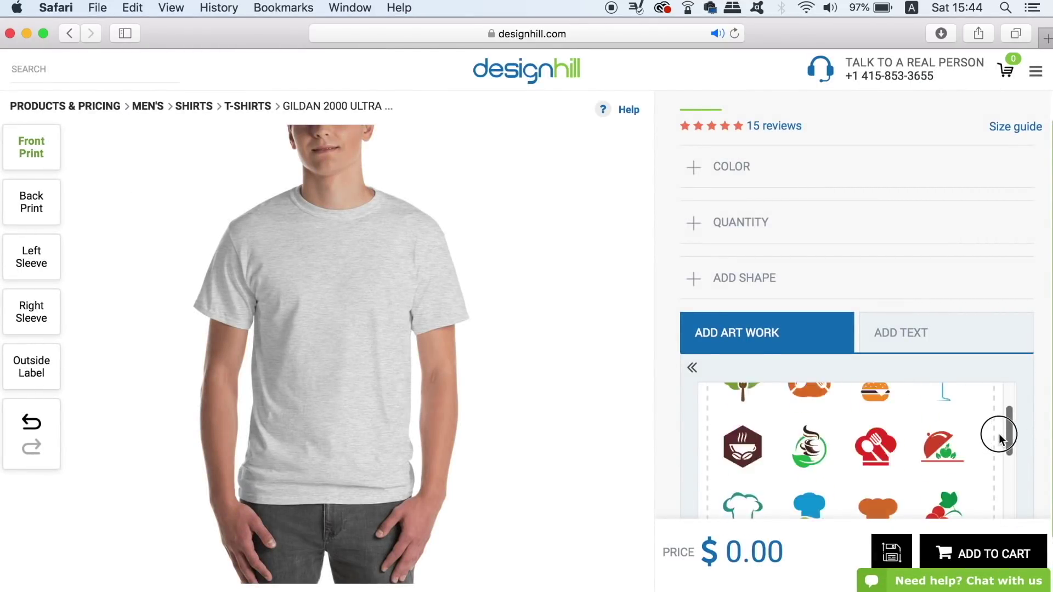
scroll(1011, 434, "up", 4)
scroll(1011, 384, "down", 3)
scroll(1012, 379, "down", 3)
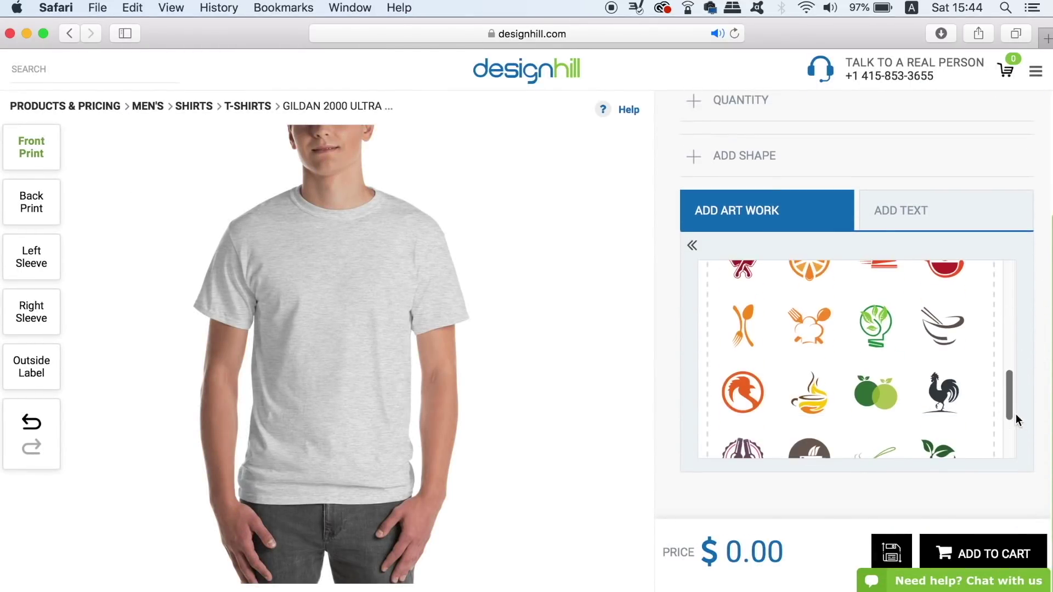
left_click(952, 405)
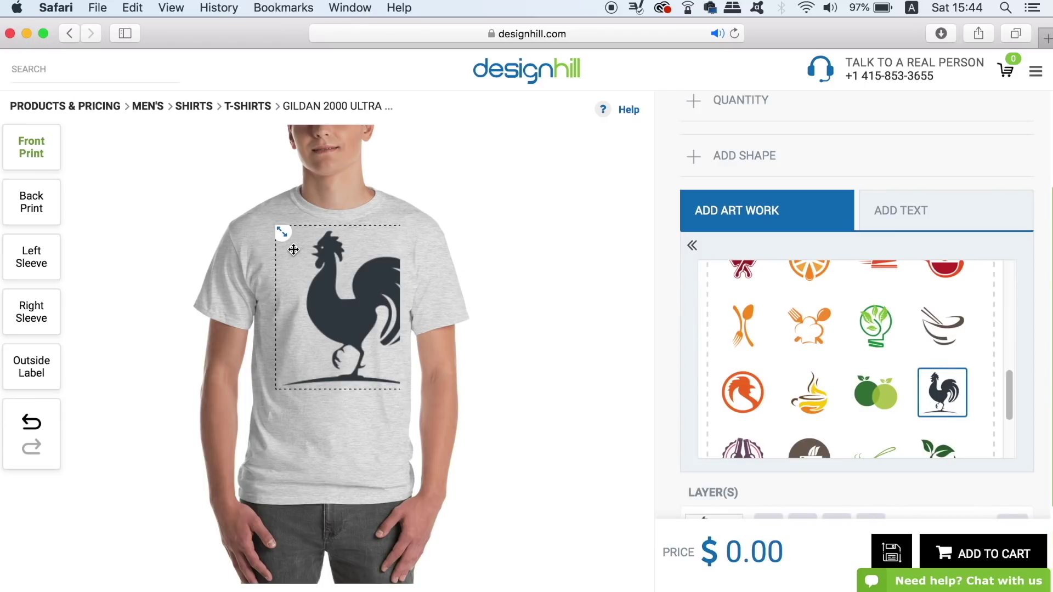
Step: Shrink the rooster artwork and centre it on the chest
left_click_drag(283, 235, 347, 311)
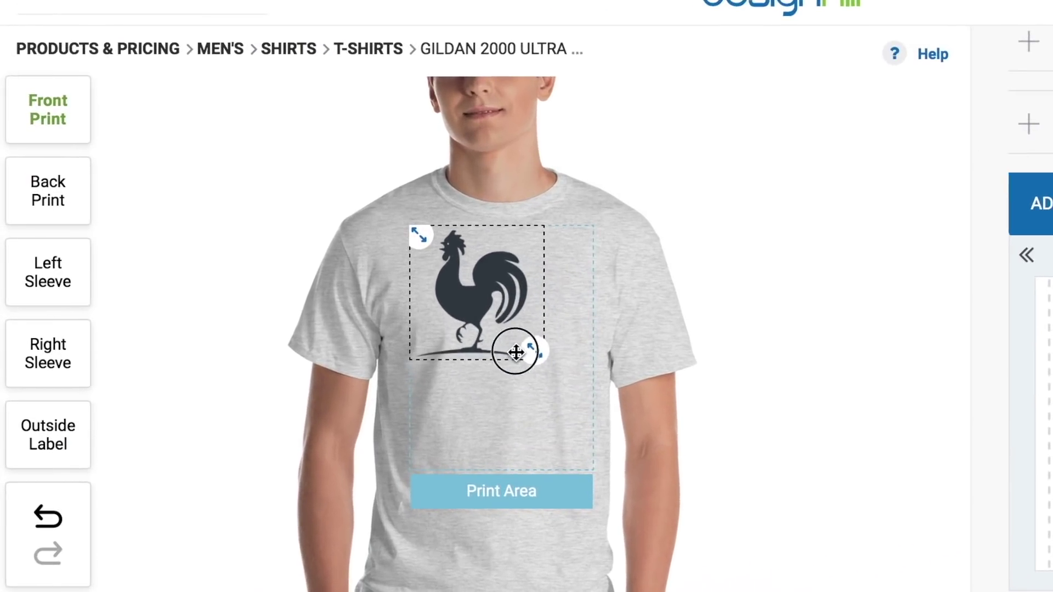
left_click_drag(516, 352, 483, 294)
left_click(506, 305)
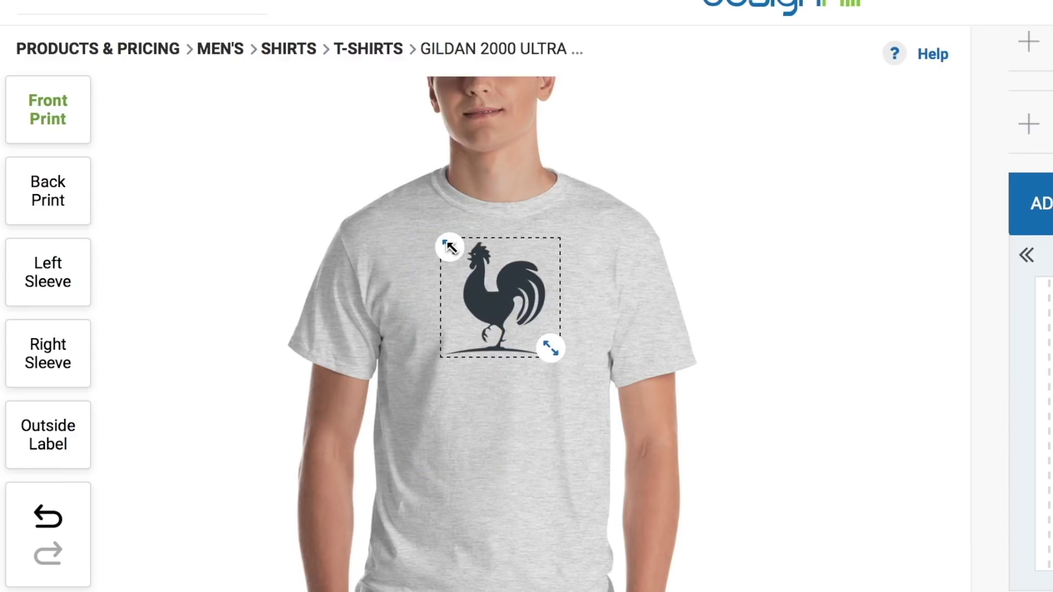
left_click_drag(450, 248, 443, 241)
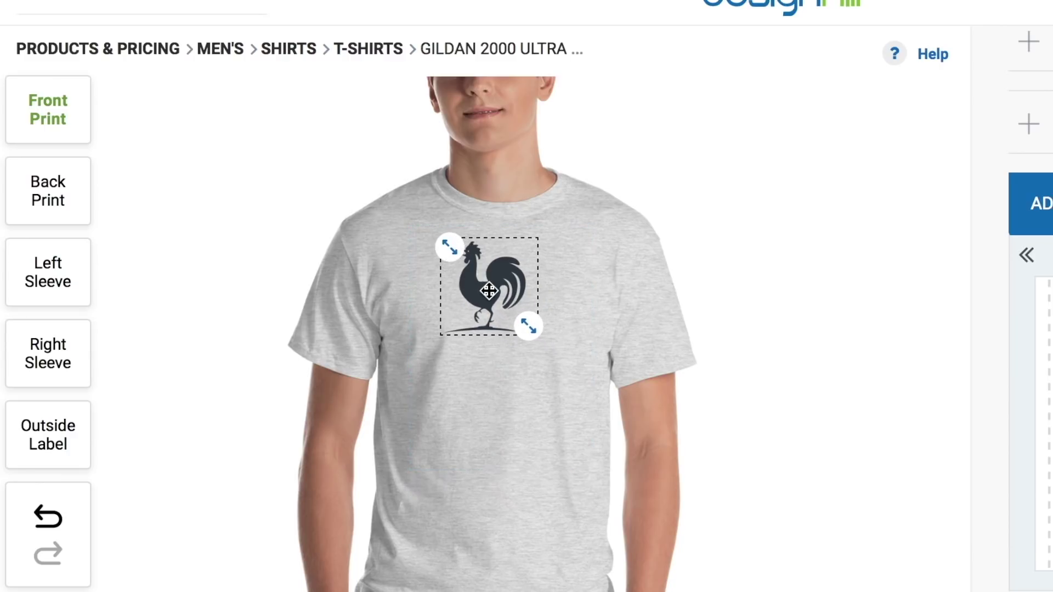
left_click_drag(483, 296, 503, 300)
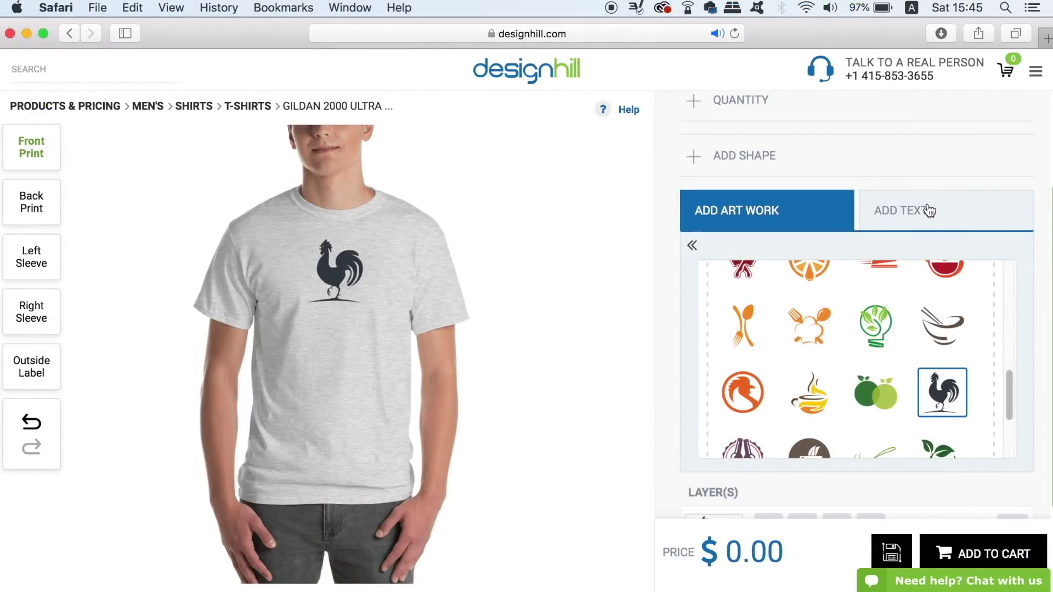
left_click(929, 211)
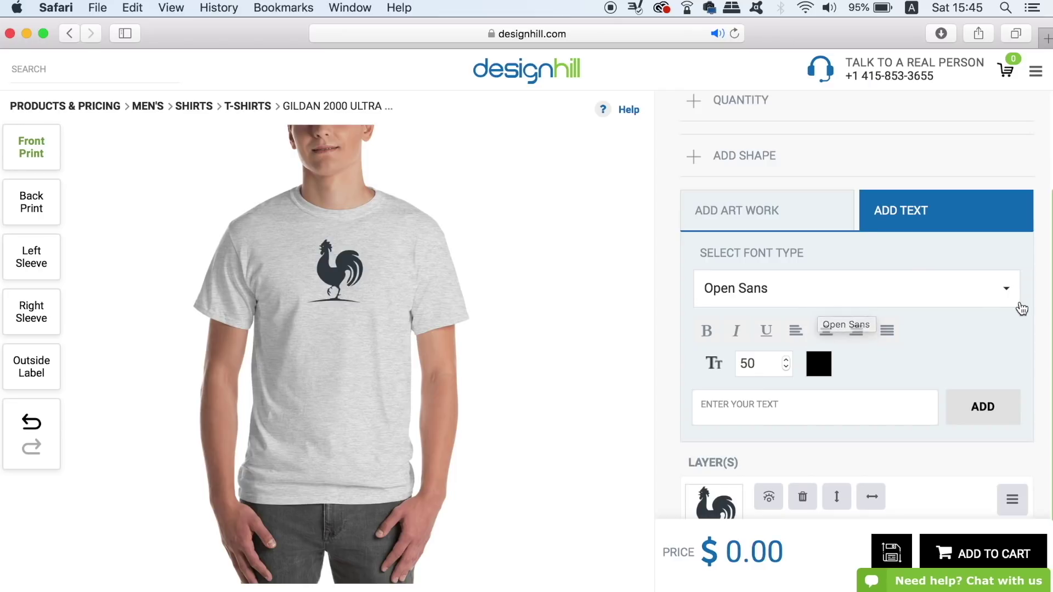
Step: Add the text 'COCKY' in Roboto with a dark navy colour to the shirt front
left_click(1010, 293)
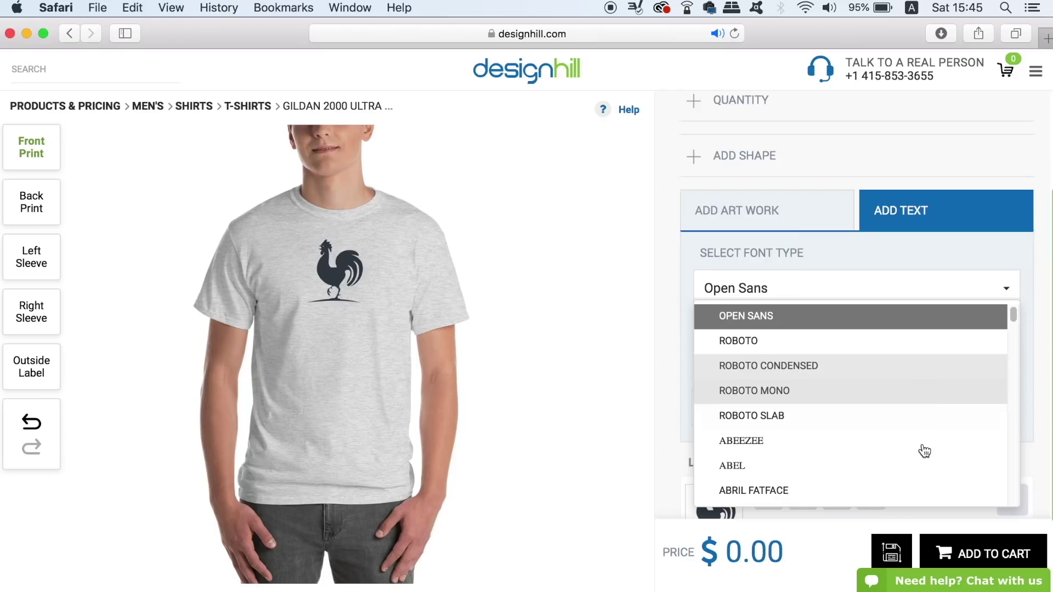
left_click(894, 355)
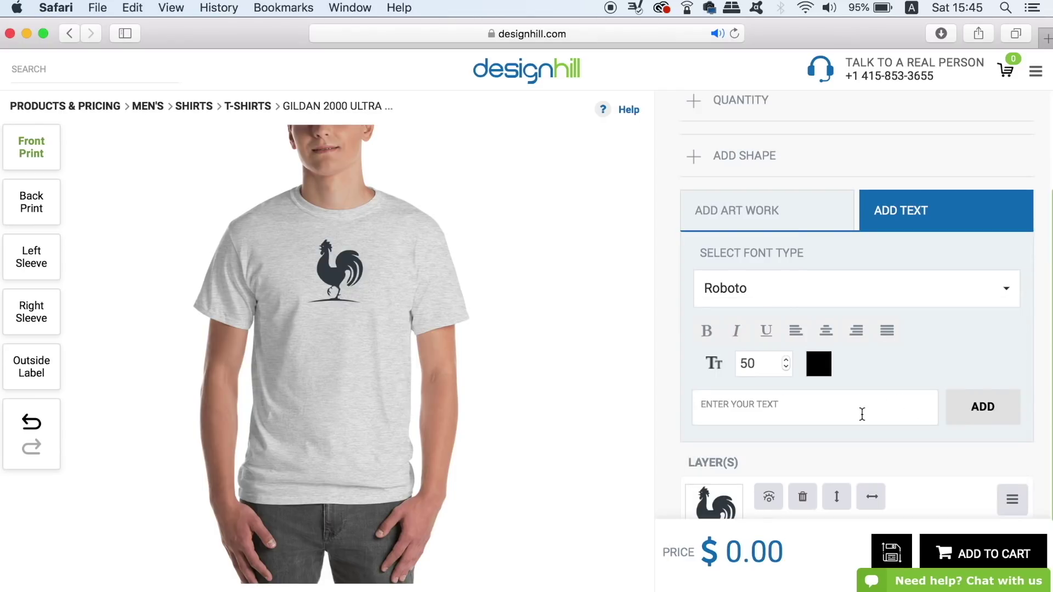
type("coc")
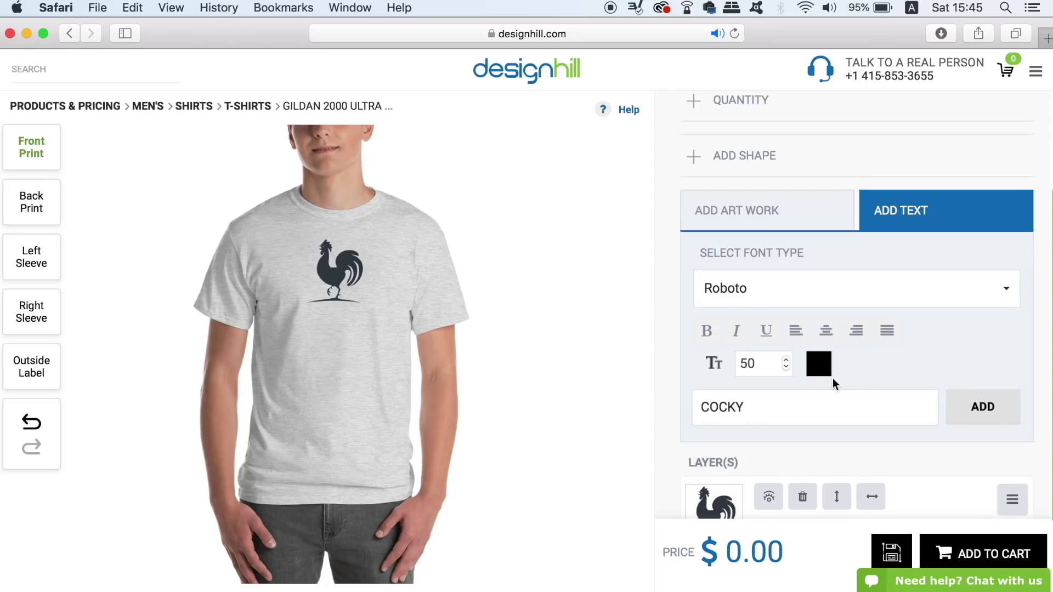
left_click(819, 364)
left_click(906, 394)
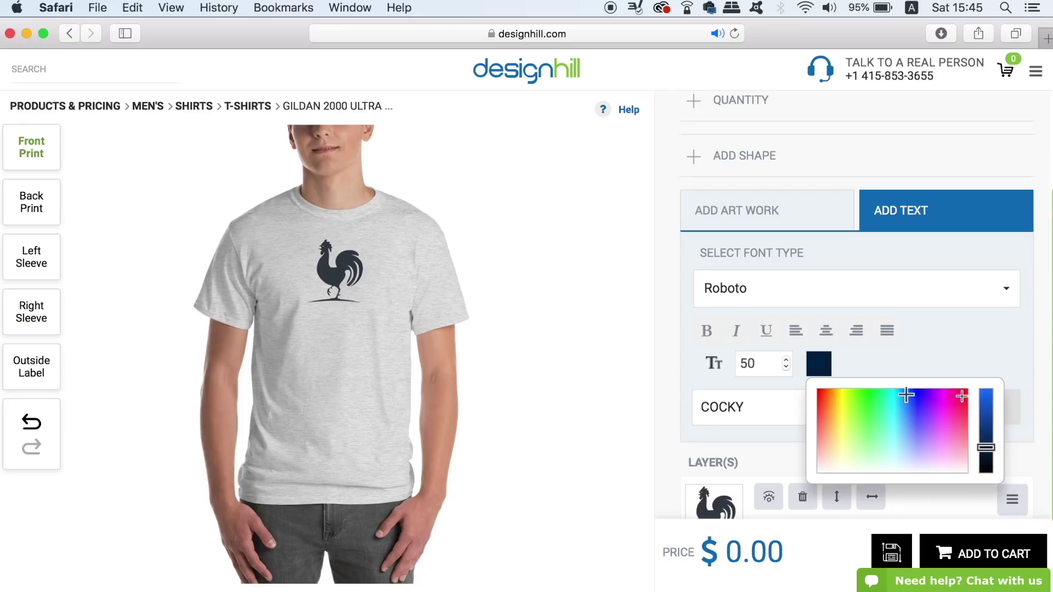
left_click(957, 359)
left_click(983, 410)
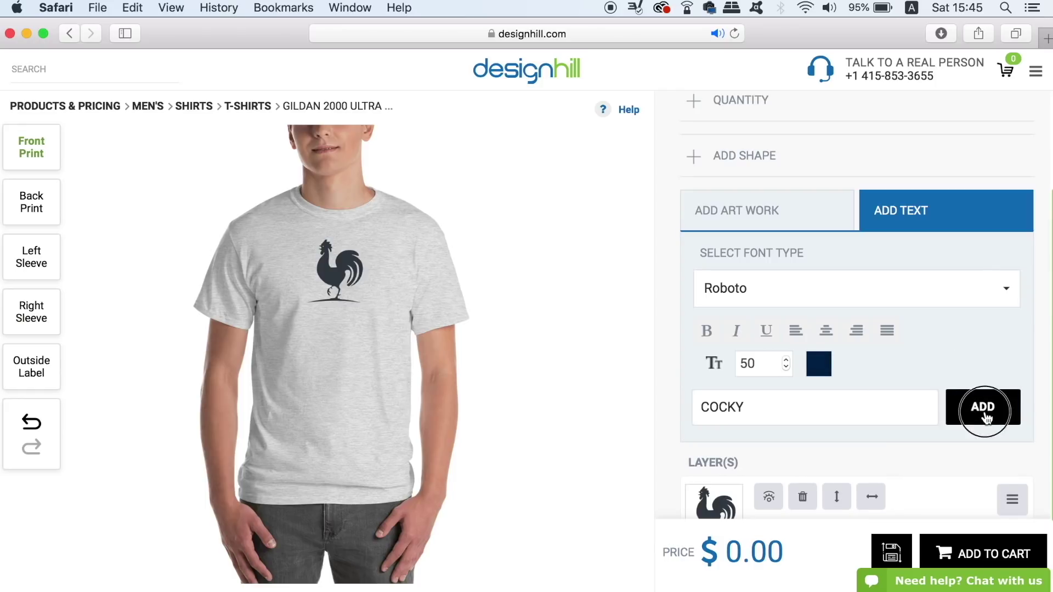
Step: Reduce the COCKY text to size 21 and centre it below the rooster
left_click(829, 373)
left_click(786, 367)
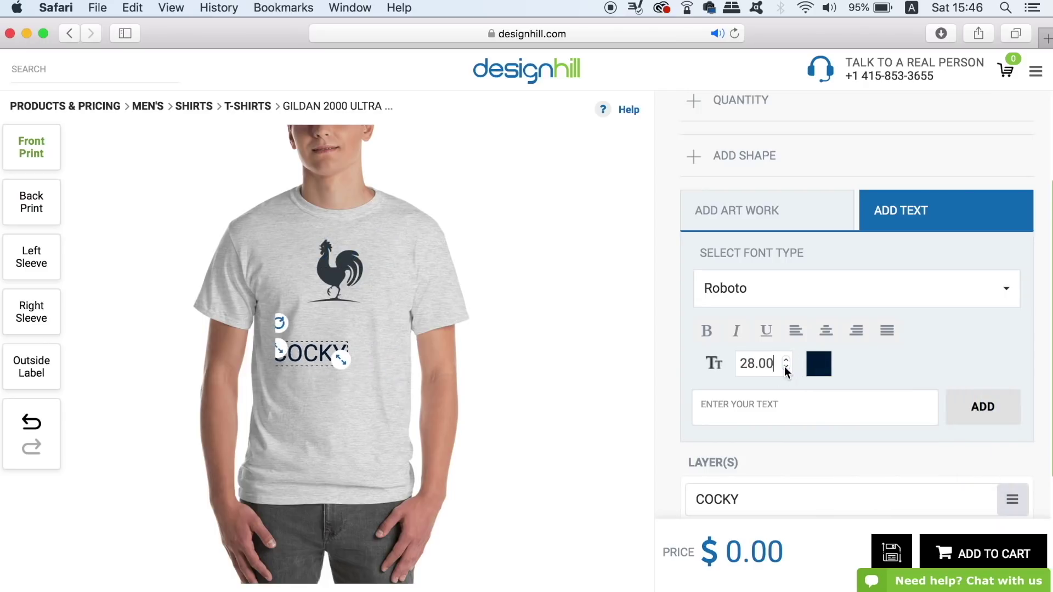
left_click(787, 367)
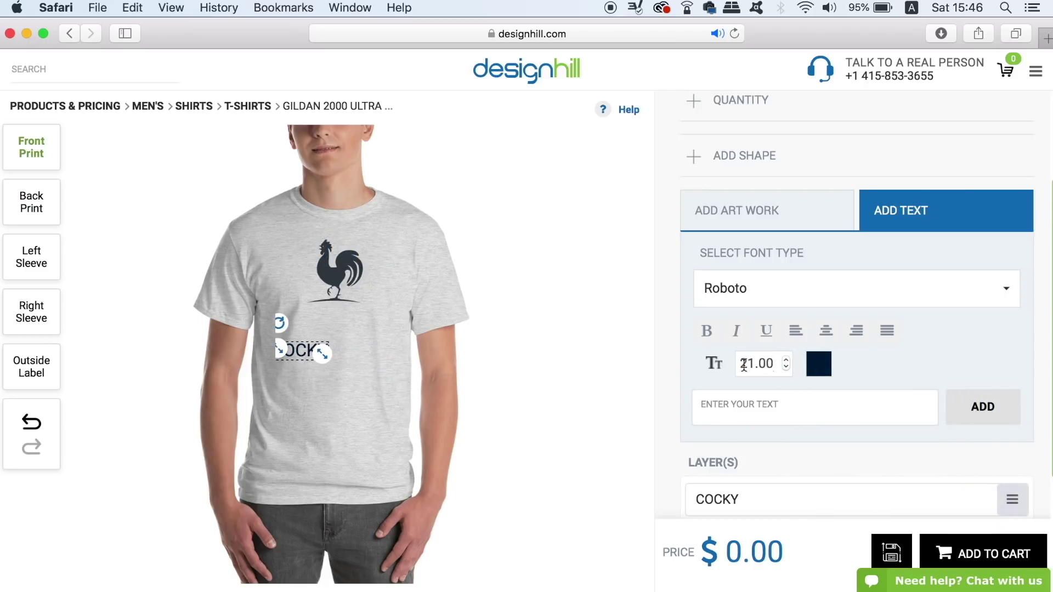
left_click_drag(301, 352, 338, 326)
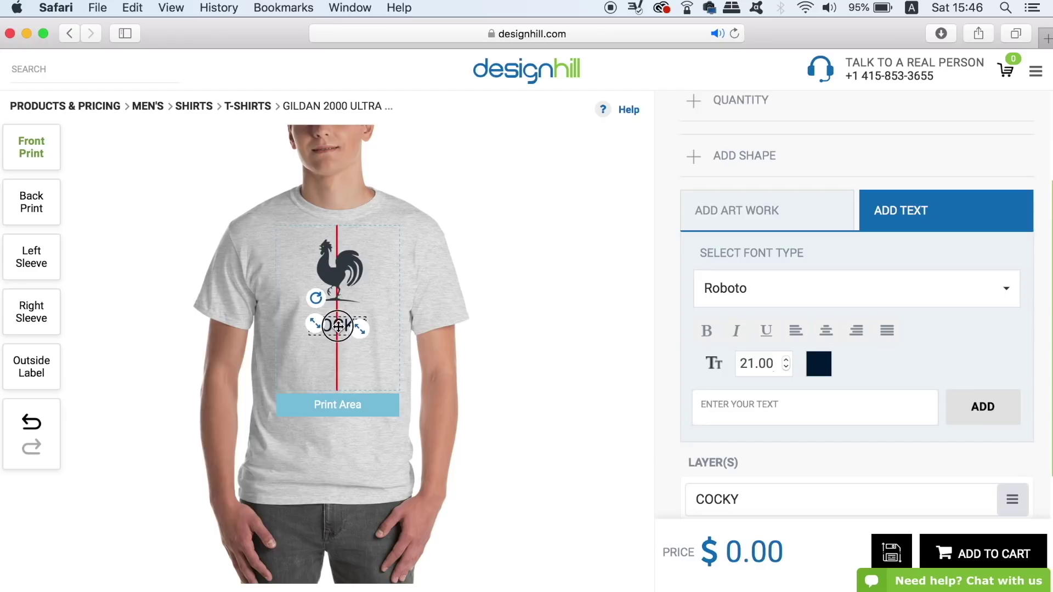
Step: Deselect the text to preview the front, then check the layers and select the rooster artwork
left_click(501, 416)
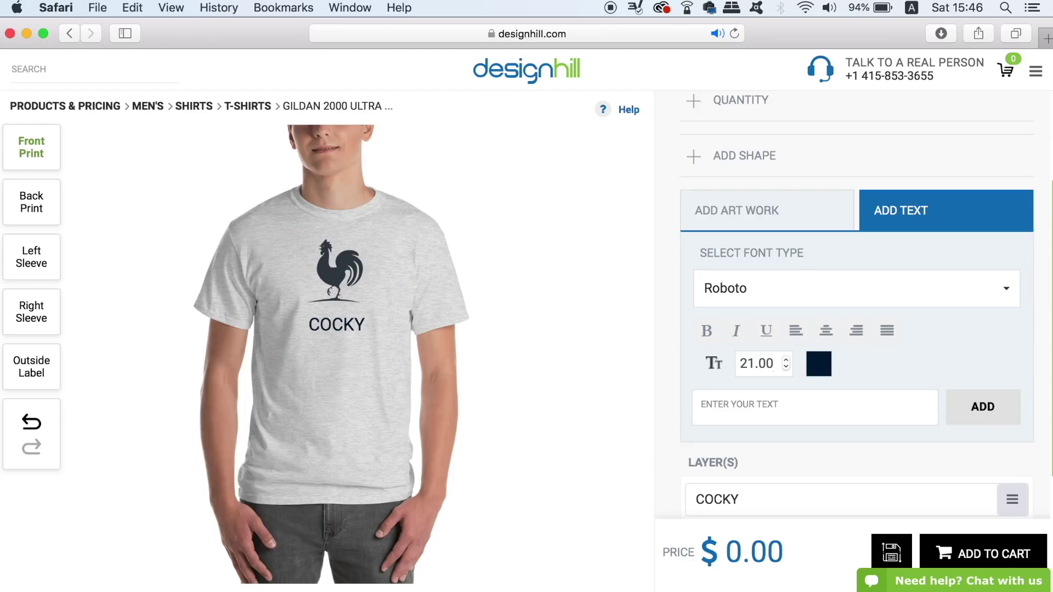
scroll(856, 329, "down", 2)
scroll(855, 329, "down", 5)
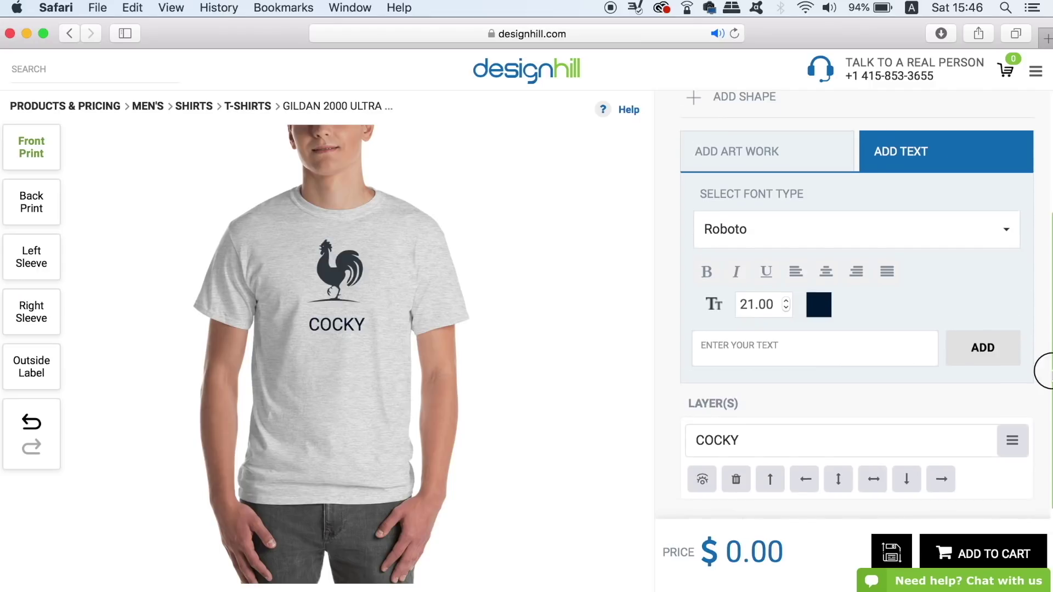
left_click(330, 258)
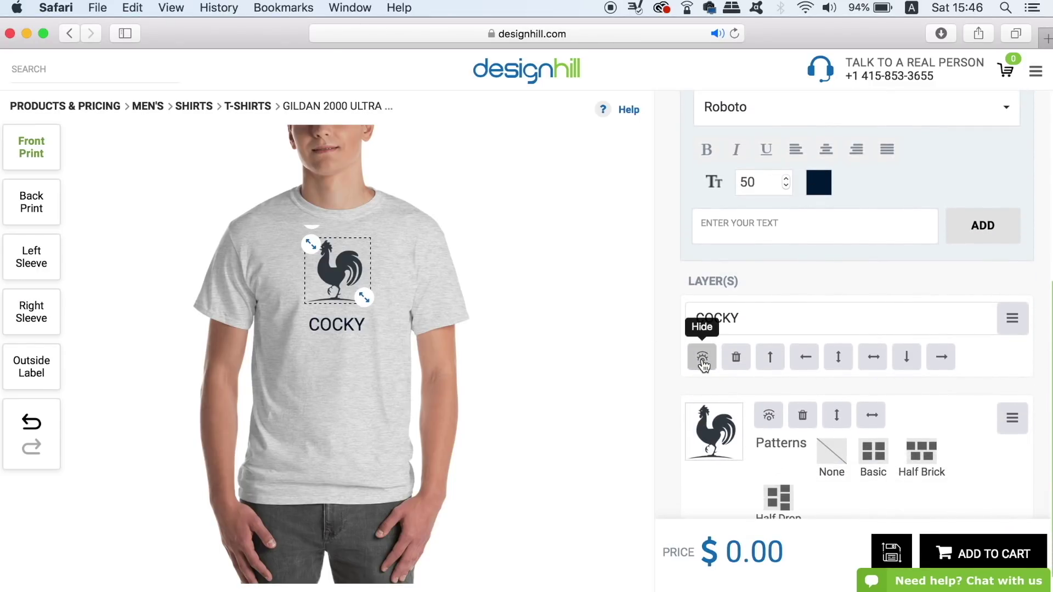
scroll(790, 233, "up", 10)
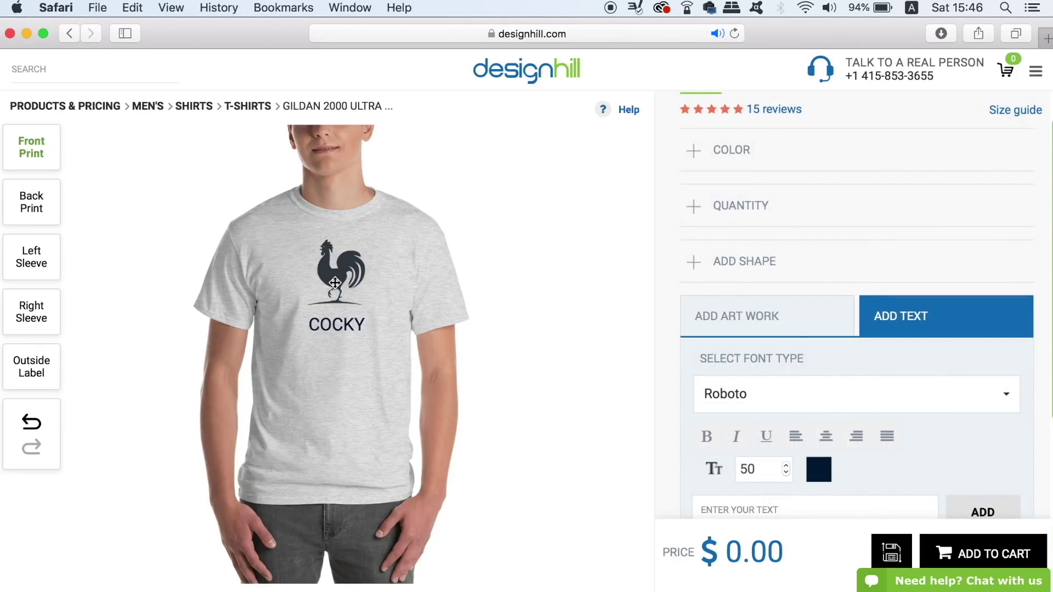
Step: Place the rooster artwork centred on the left sleeve print area
left_click(39, 214)
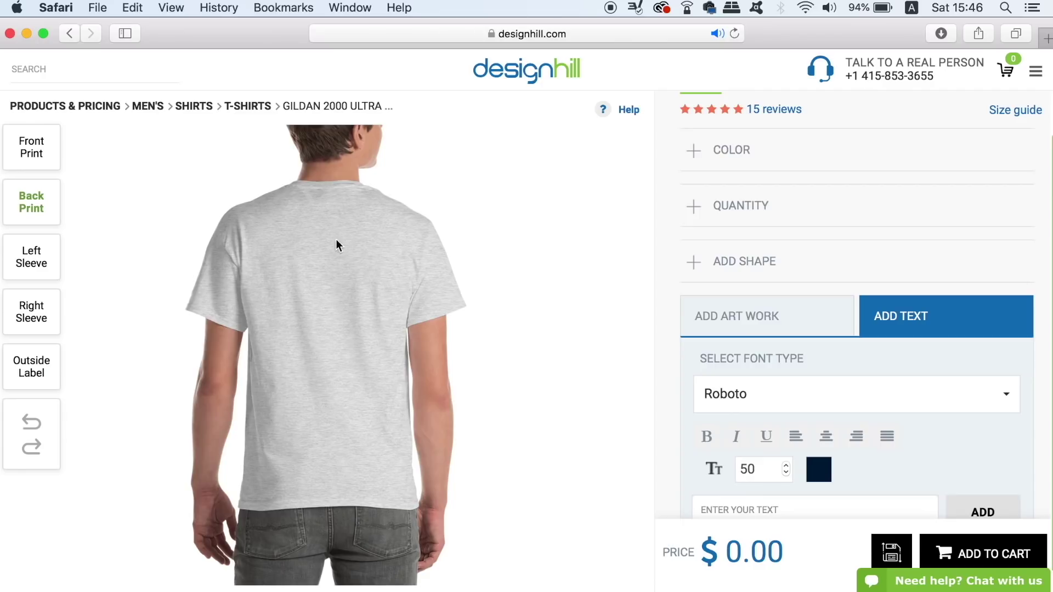
left_click(32, 264)
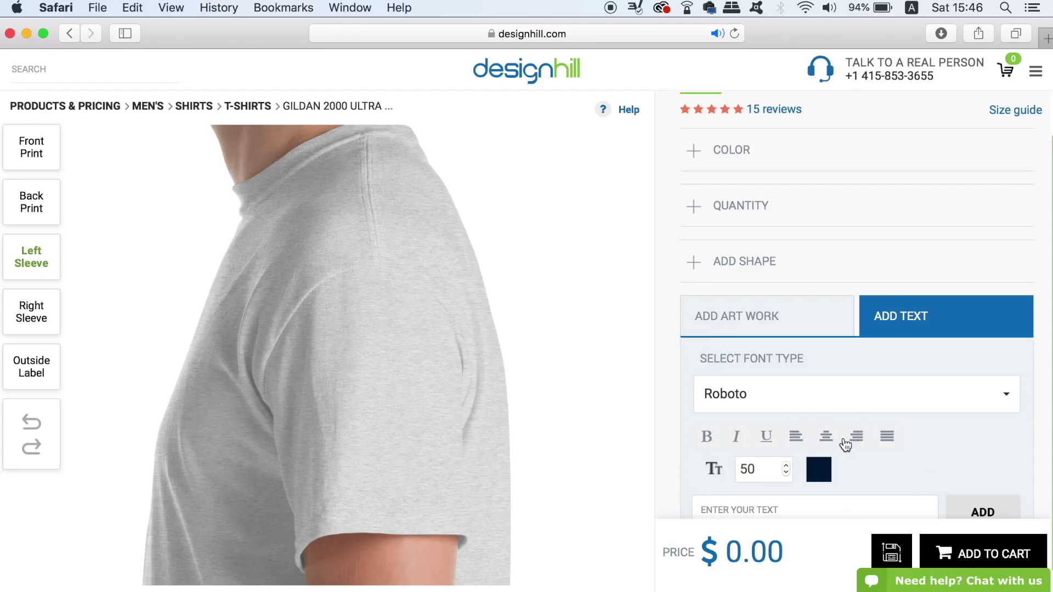
left_click(827, 334)
left_click(877, 424)
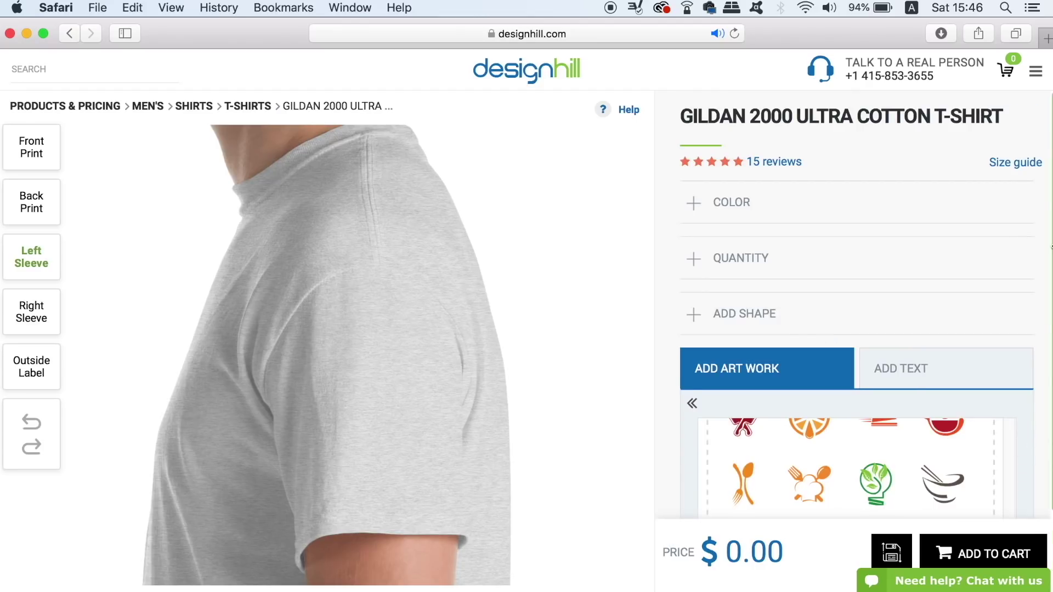
scroll(966, 404, "down", 3)
left_click_drag(966, 405, 423, 361)
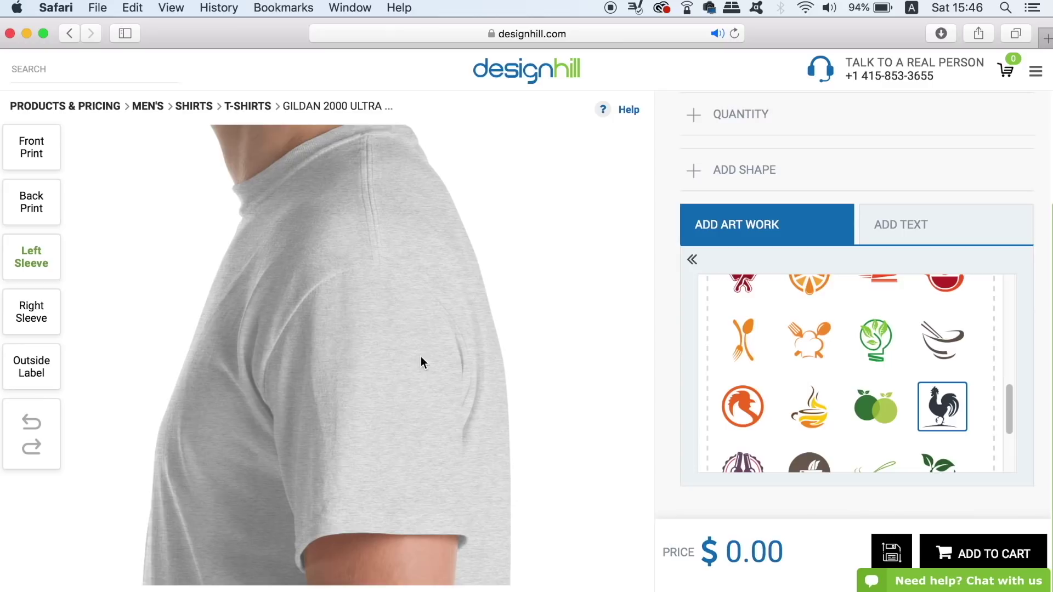
left_click(946, 421)
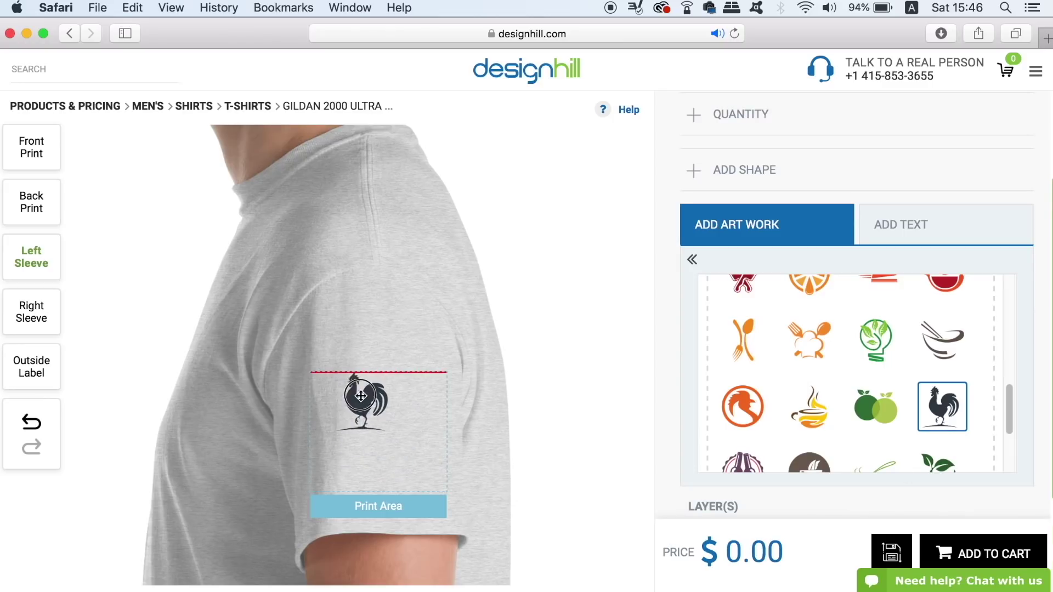
left_click_drag(360, 396, 373, 399)
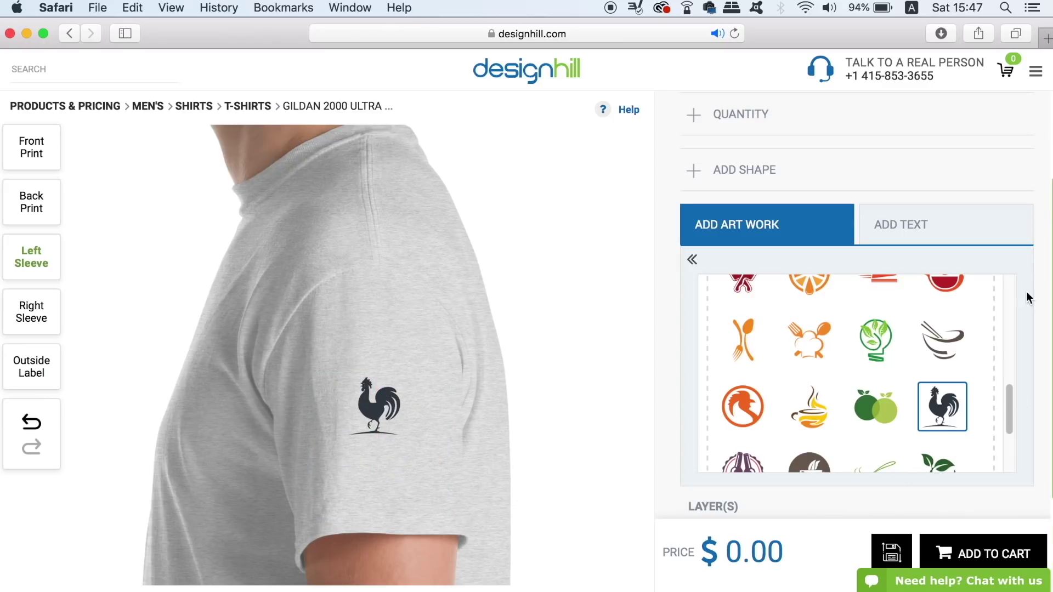
Step: Add the rooster artwork to the outside label and centre it
left_click(37, 370)
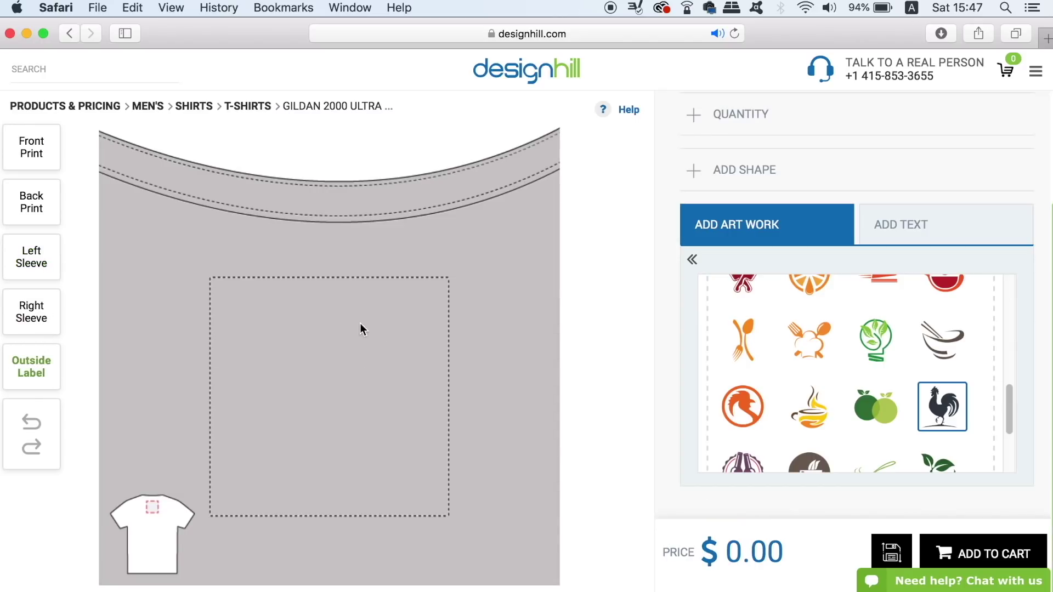
left_click(943, 419)
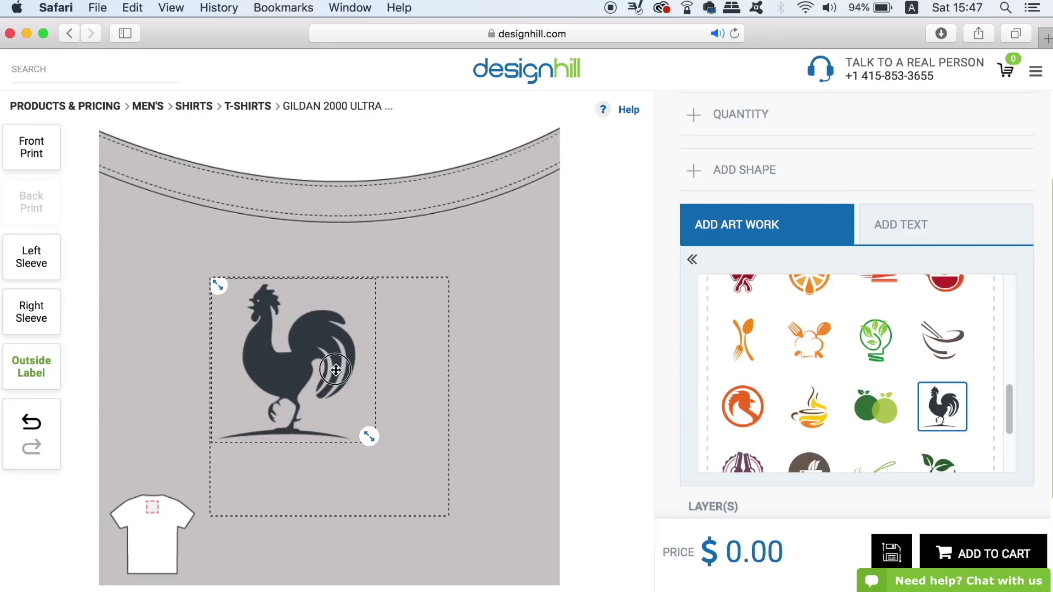
left_click_drag(333, 371, 370, 410)
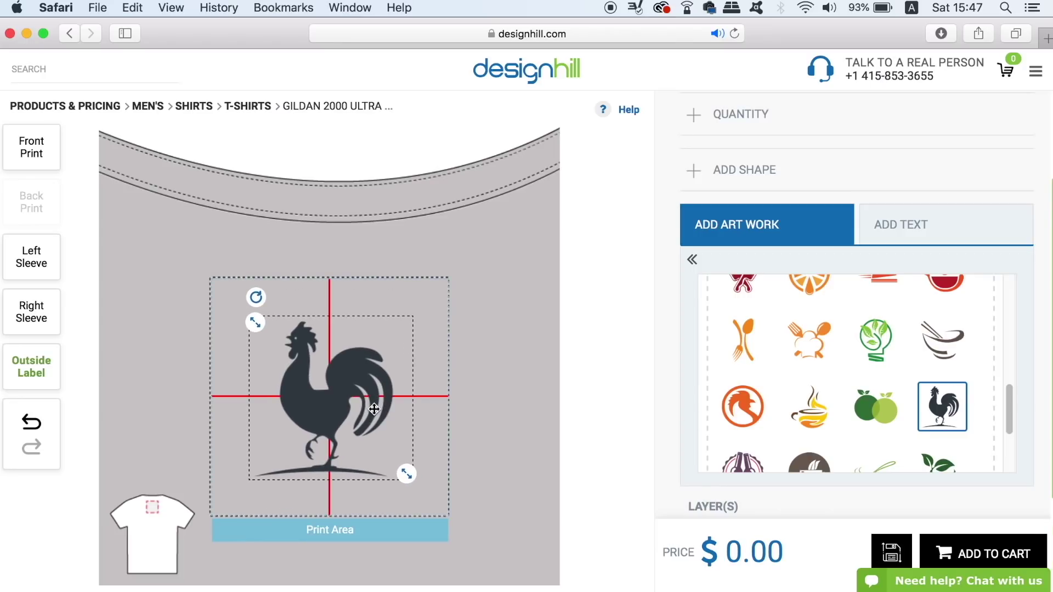
left_click(422, 451)
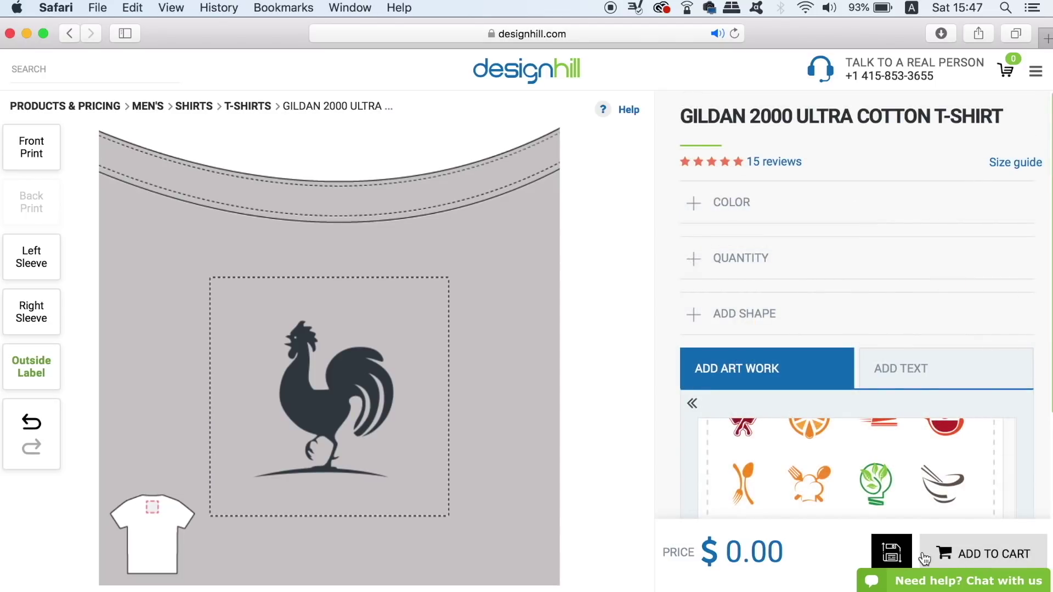
Step: Save the mockup, attempt adding it to the cart, and reveal the per-size quantity fields
left_click(900, 550)
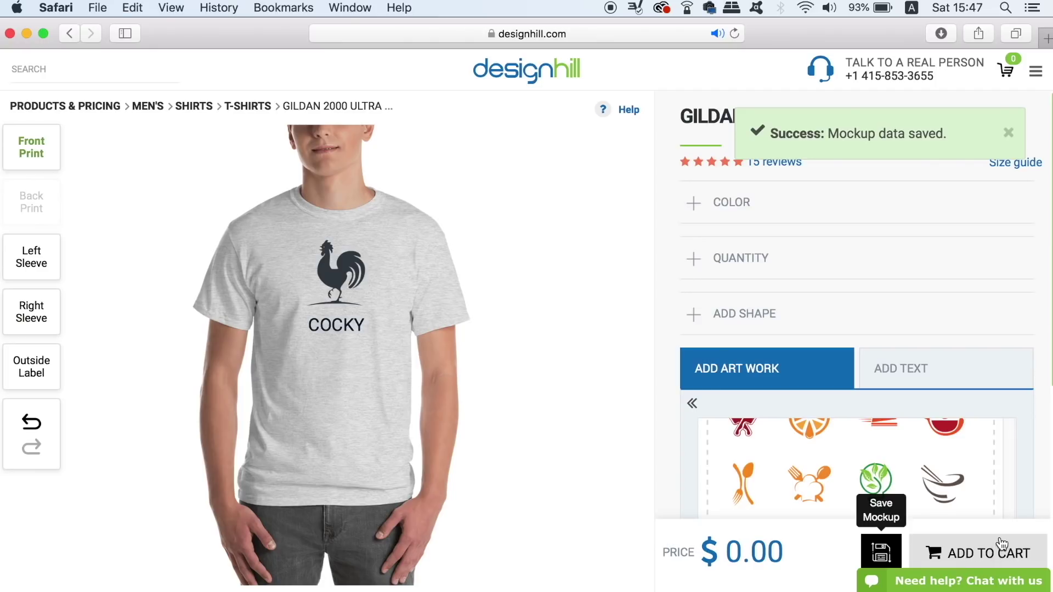
left_click(996, 551)
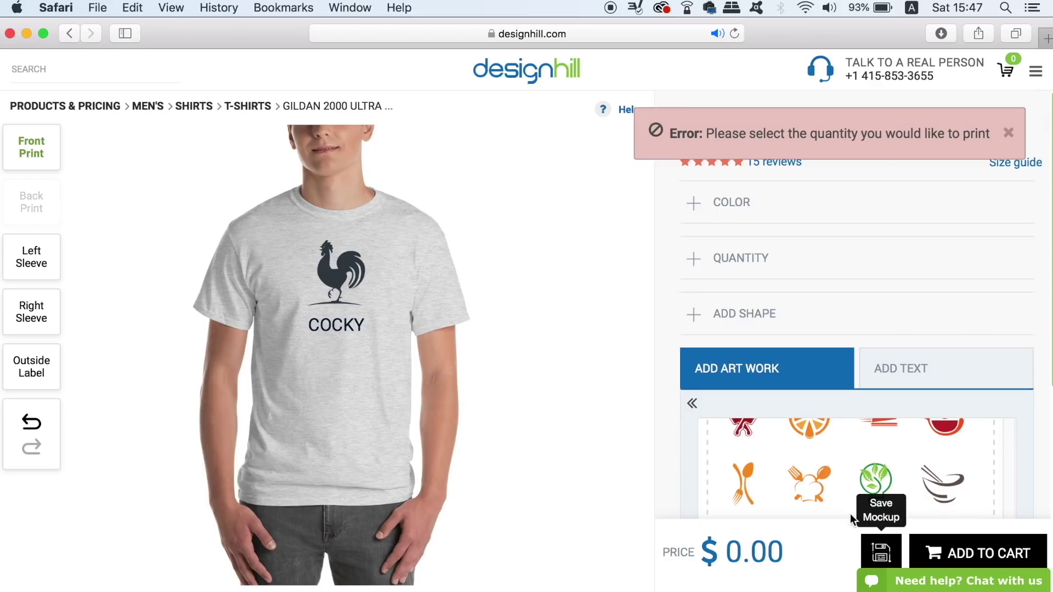
left_click(704, 260)
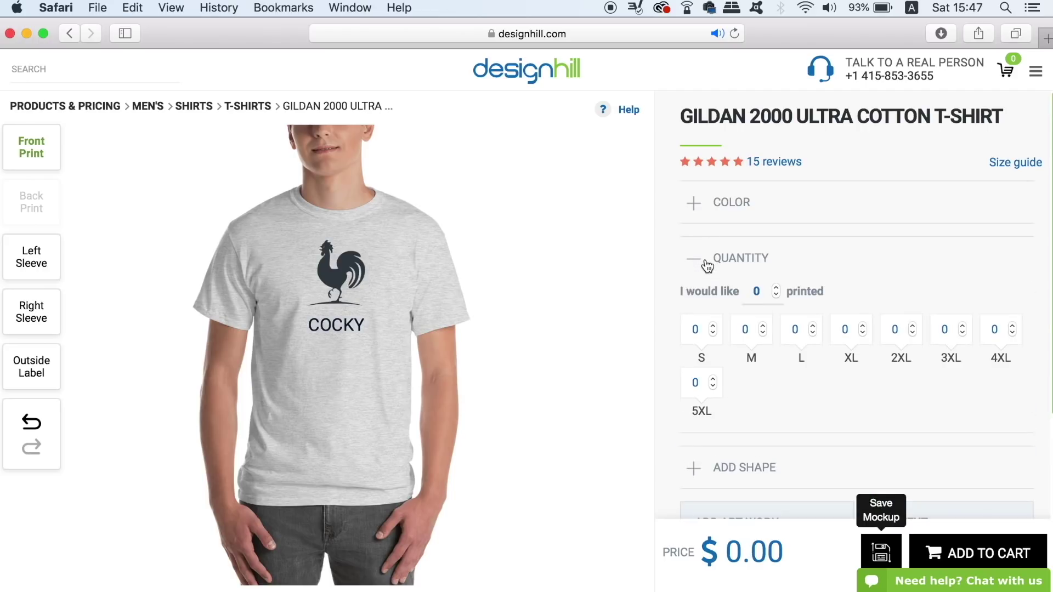
Step: Set quantities to S 5, M 5, L 10 and XL 10, totalling 30 shirts at $753.30
left_click(713, 327)
left_click(713, 327)
left_click(713, 326)
left_click(713, 326)
left_click(713, 326)
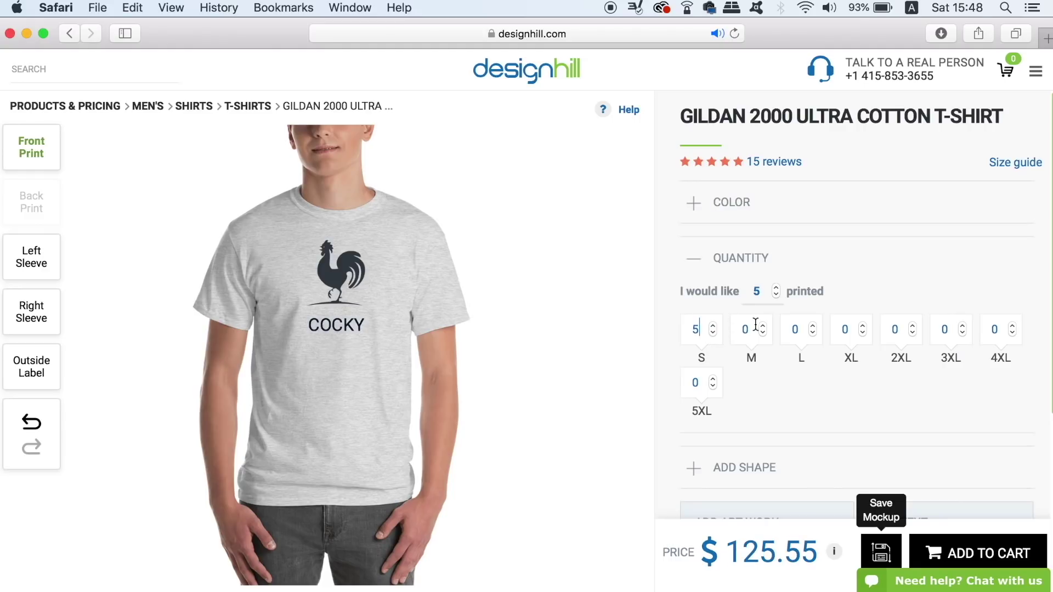
left_click(764, 327)
left_click(764, 326)
left_click(763, 326)
left_click(763, 327)
left_click(764, 327)
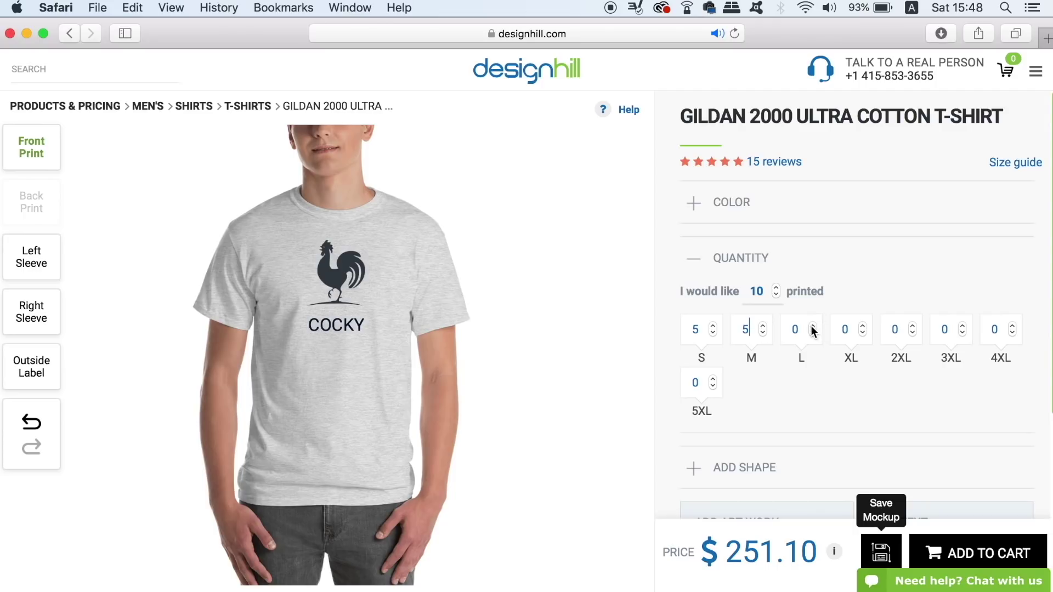
left_click_drag(813, 327, 864, 329)
left_click(813, 326)
left_click(812, 333)
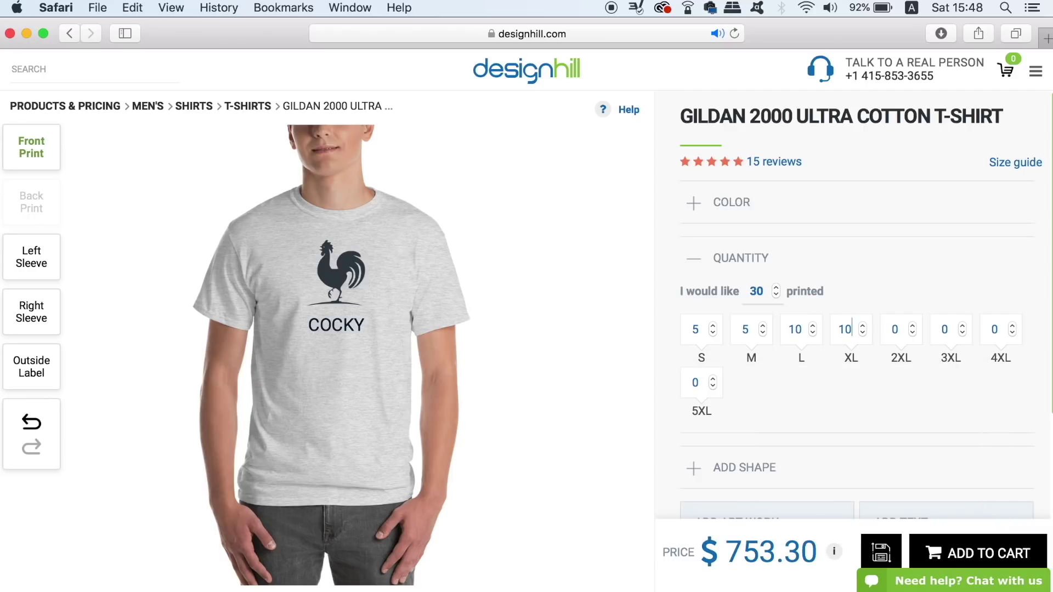
left_click_drag(1050, 280, 1051, 436)
scroll(1045, 405, "up", 2)
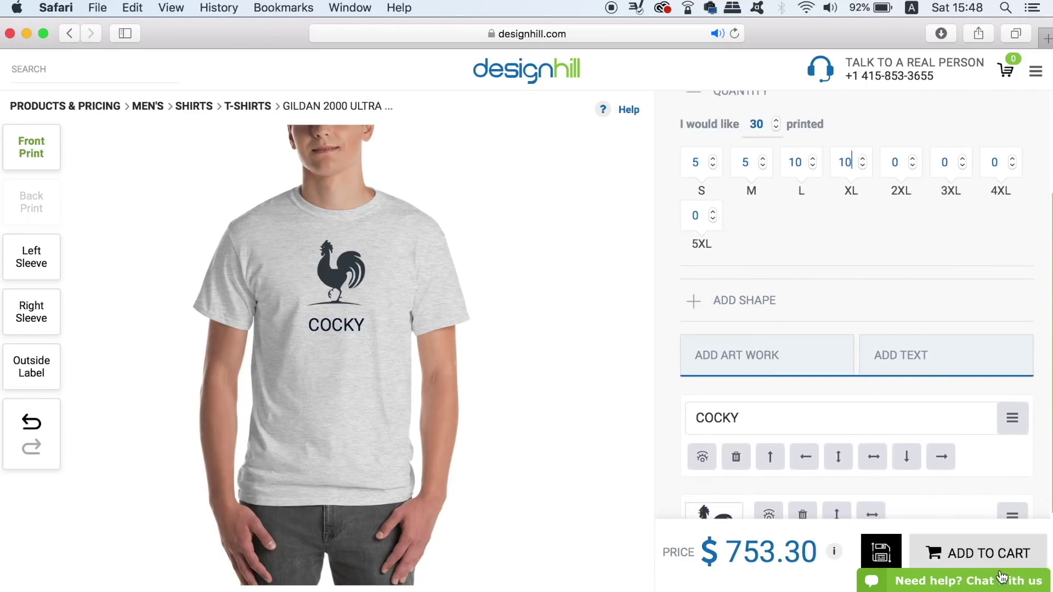